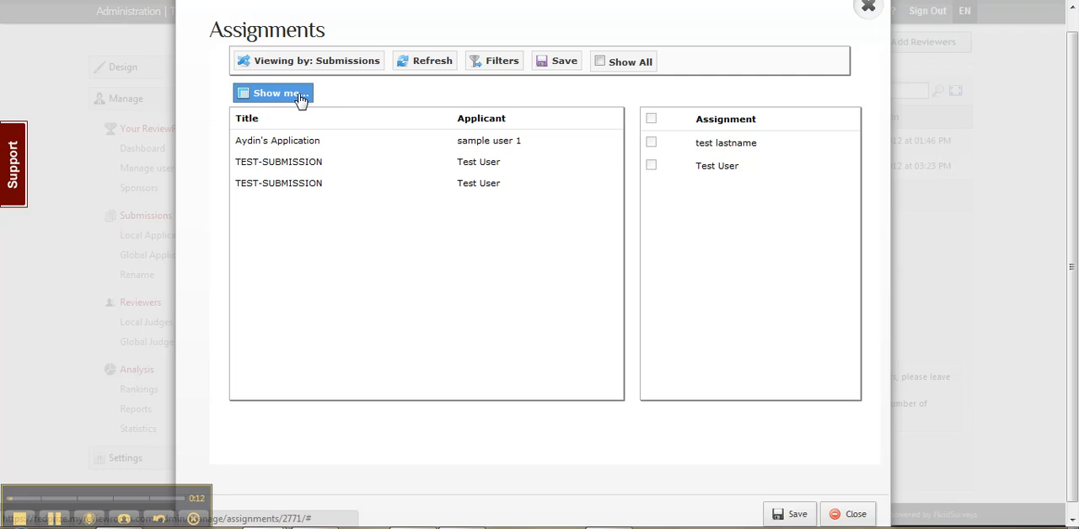
- Assign both reviewers to each of the first two submissions in the list and save the assignments
{"action": "left_click", "coordinate": [289, 145]}
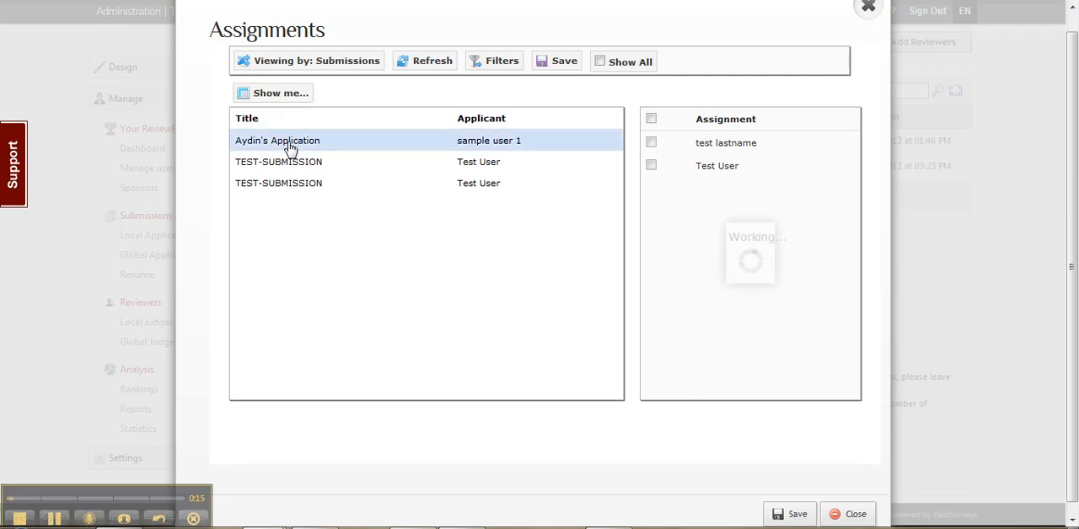
{"action": "left_click", "coordinate": [651, 142]}
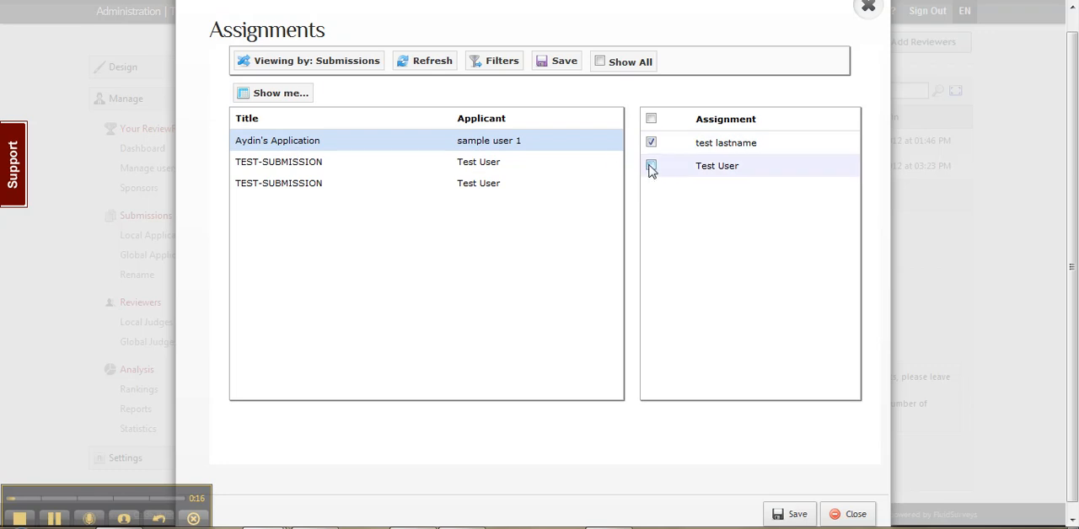
{"action": "left_click", "coordinate": [651, 166]}
{"action": "left_click", "coordinate": [289, 164]}
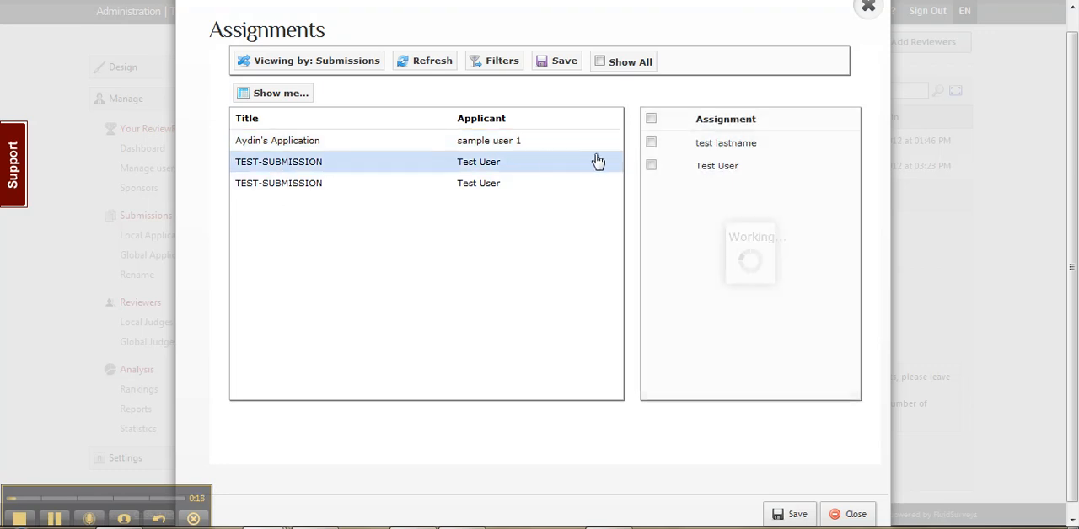
{"action": "left_click", "coordinate": [651, 143]}
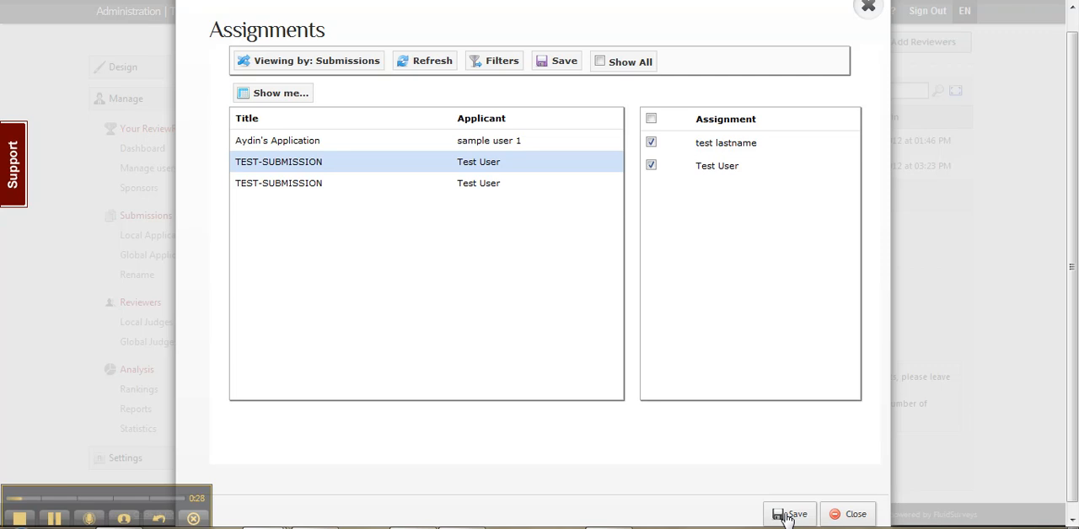
{"action": "left_click", "coordinate": [563, 64]}
- View the assignments by Reviewers and check which submissions each of the two reviewers is assigned
{"action": "left_click", "coordinate": [299, 74]}
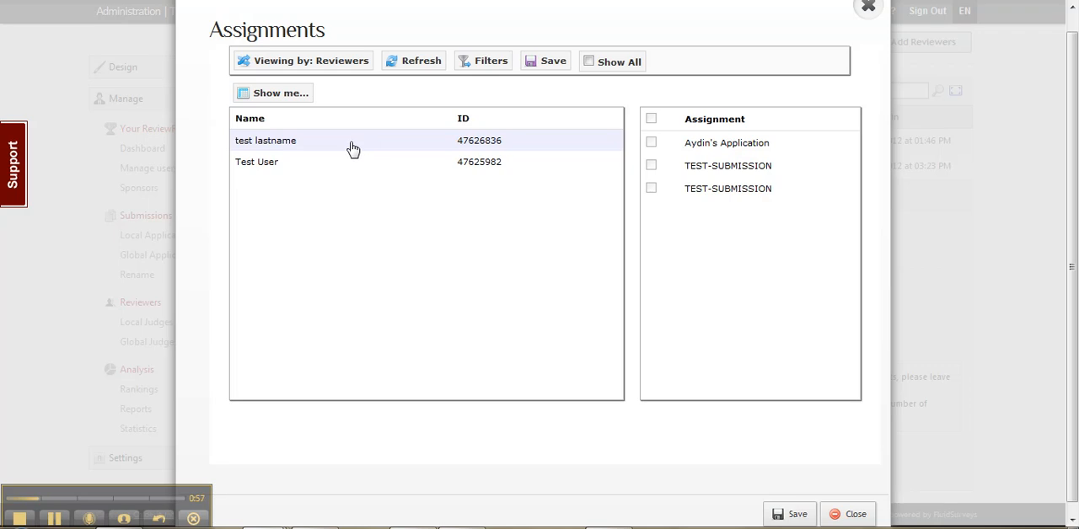
{"action": "left_click", "coordinate": [278, 149]}
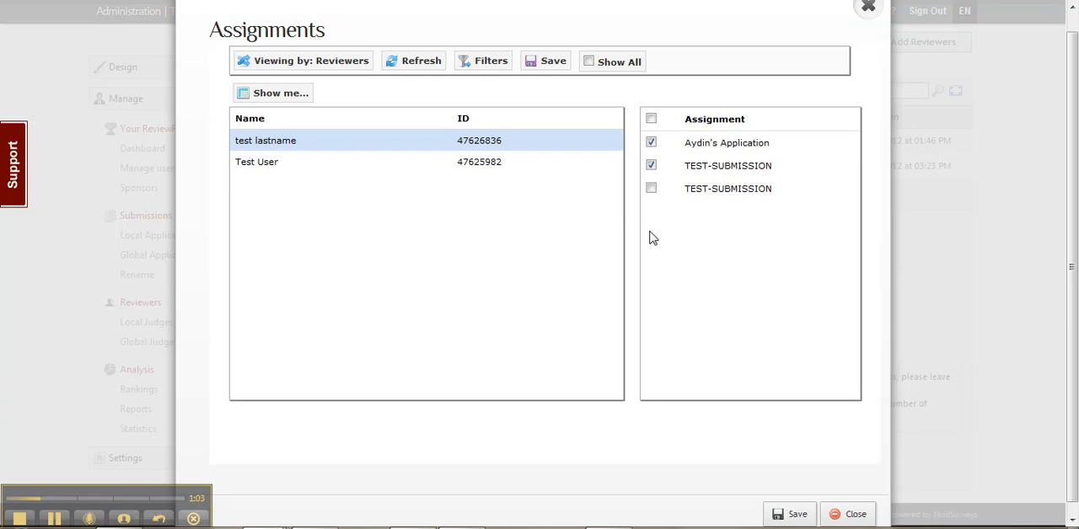
{"action": "left_click", "coordinate": [289, 168]}
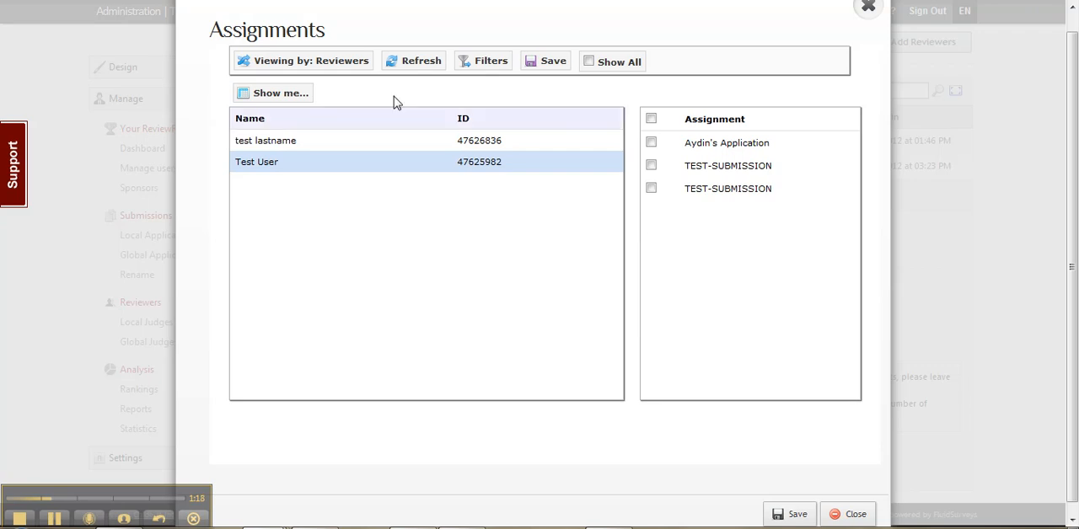
- View the assignments by Teams, and return to the Submissions view to look over its available columns
{"action": "left_click", "coordinate": [296, 63]}
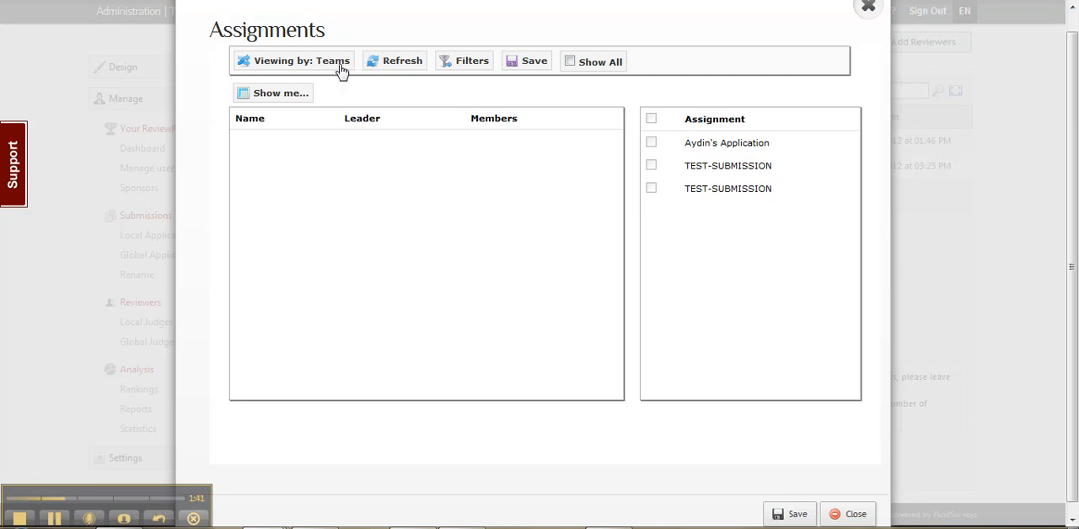
{"action": "left_click", "coordinate": [293, 67]}
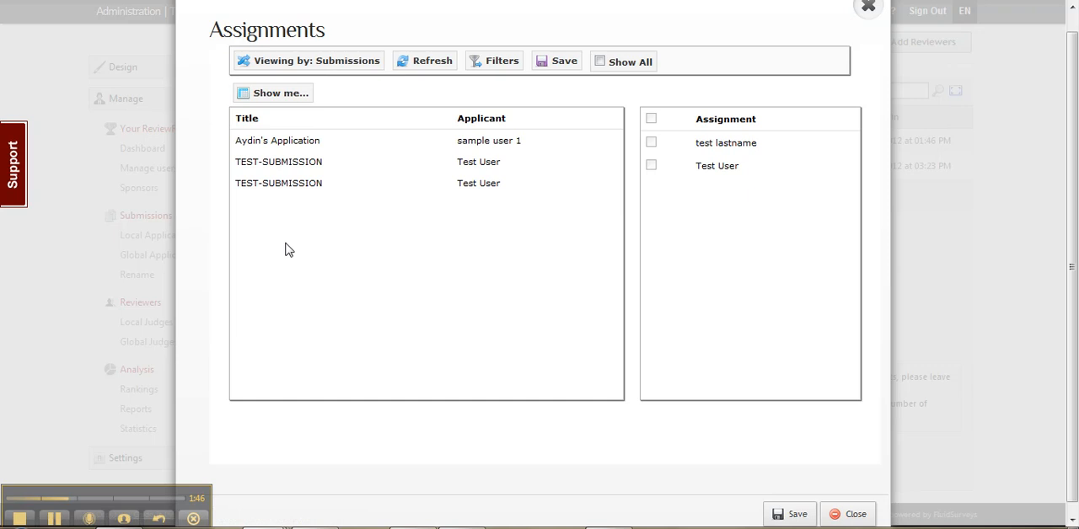
{"action": "left_click", "coordinate": [282, 94]}
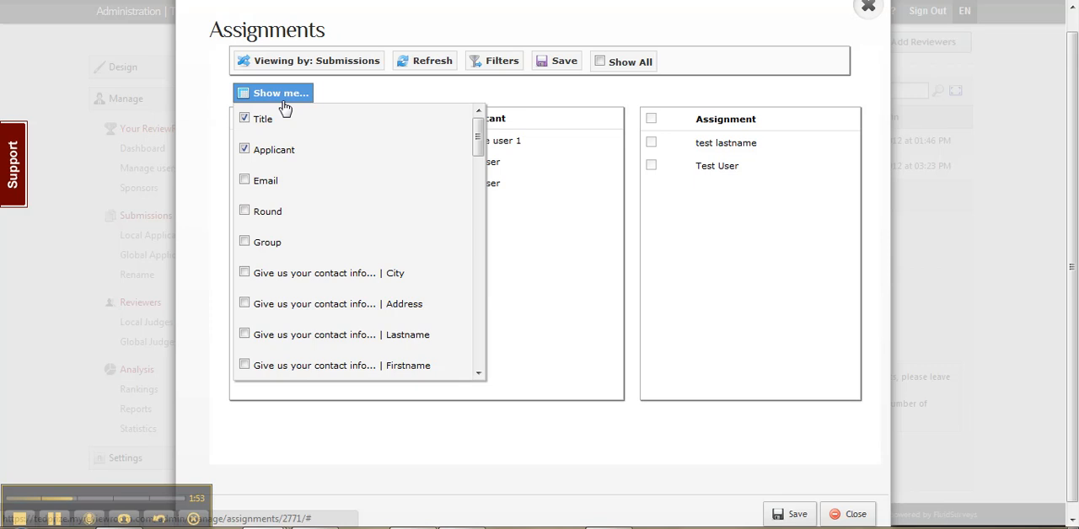
{"action": "left_click", "coordinate": [284, 108]}
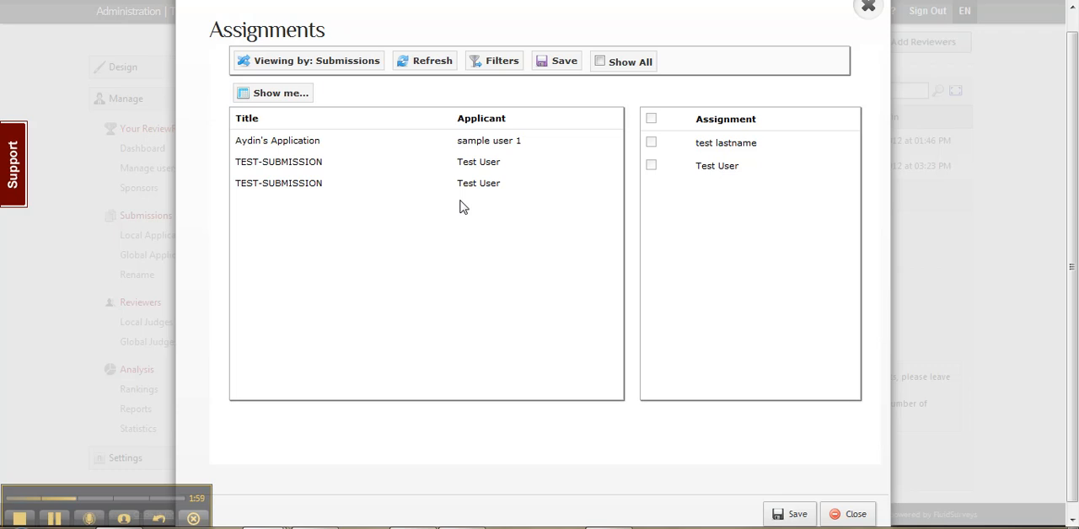
- Show the Group column in the submissions list of the Assignments dialog
{"action": "scroll", "coordinate": [462, 207], "scroll_direction": "up", "scroll_amount": 1}
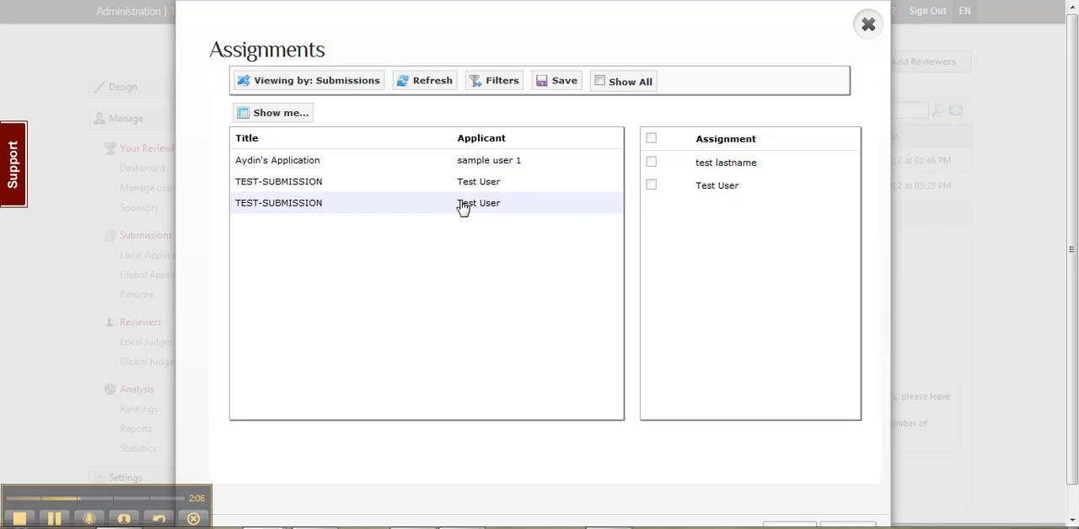
{"action": "left_click", "coordinate": [253, 116]}
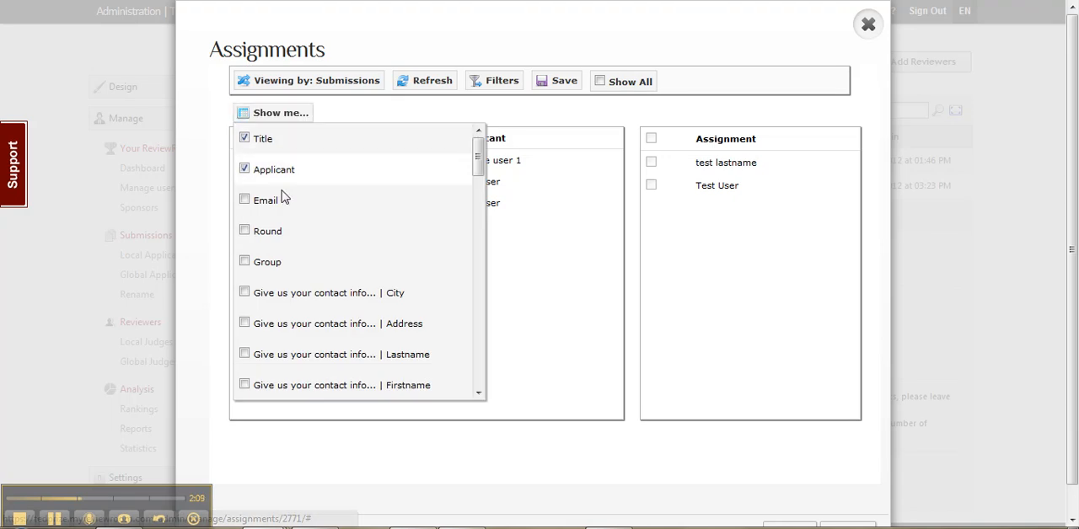
{"action": "left_click", "coordinate": [245, 262]}
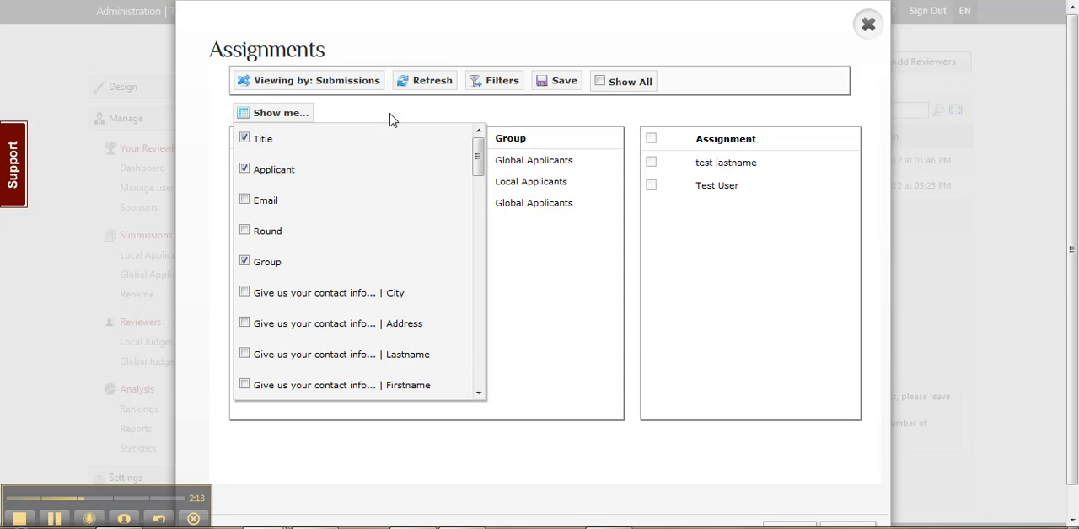
{"action": "left_click", "coordinate": [260, 114]}
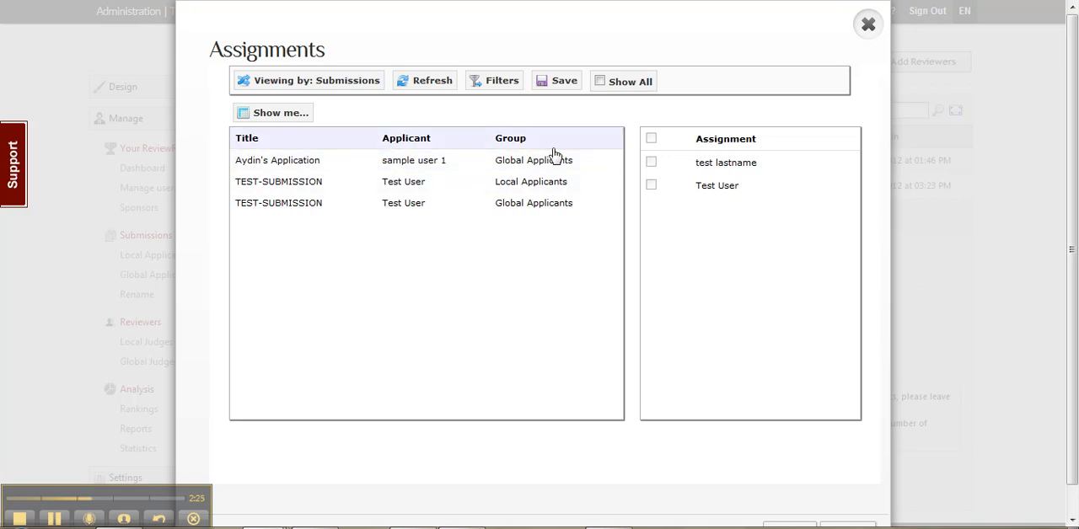
- Add the "Give us your contact info... | City" answer as a column in the submissions list
{"action": "left_click", "coordinate": [306, 113]}
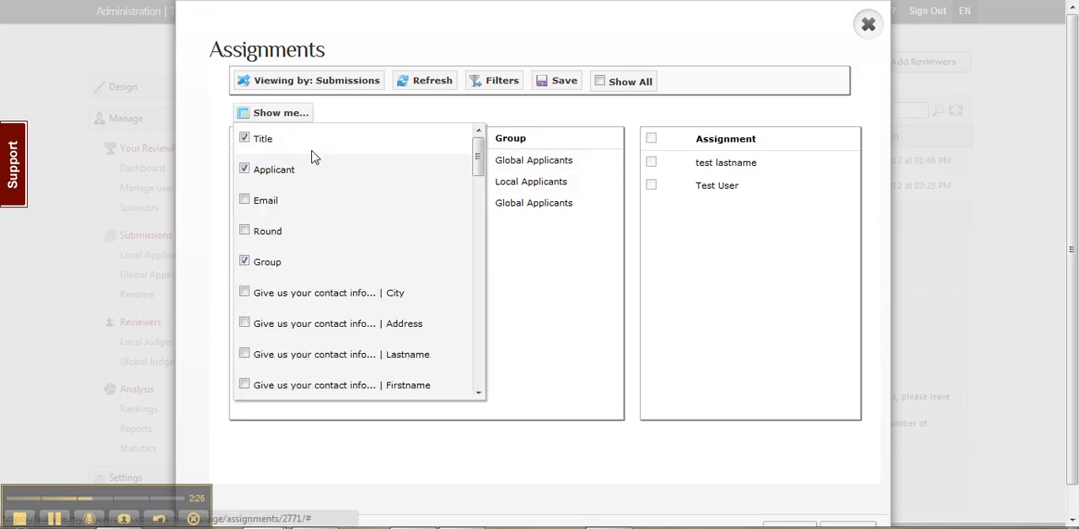
{"action": "scroll", "coordinate": [305, 266], "scroll_direction": "down", "scroll_amount": 5}
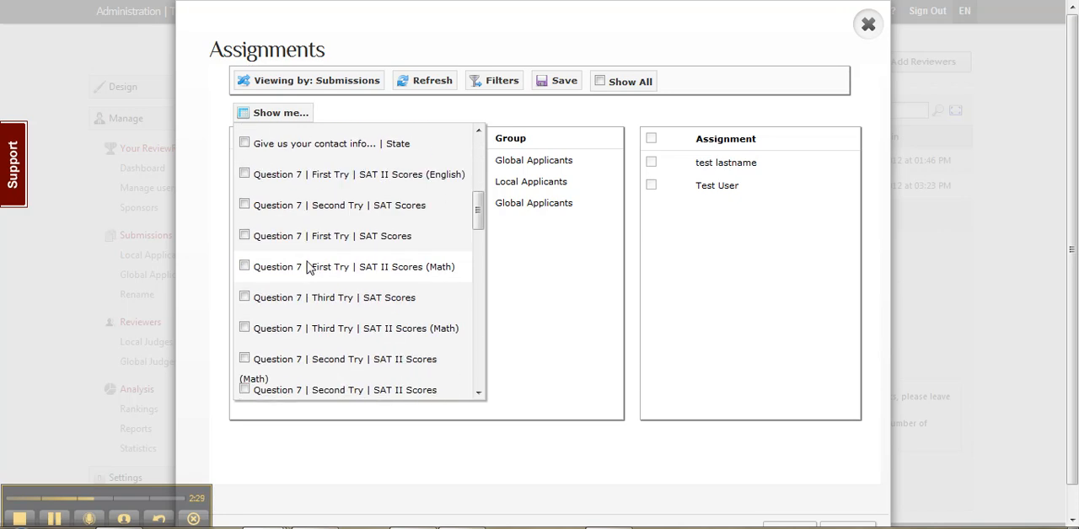
{"action": "scroll", "coordinate": [305, 267], "scroll_direction": "down", "scroll_amount": 10}
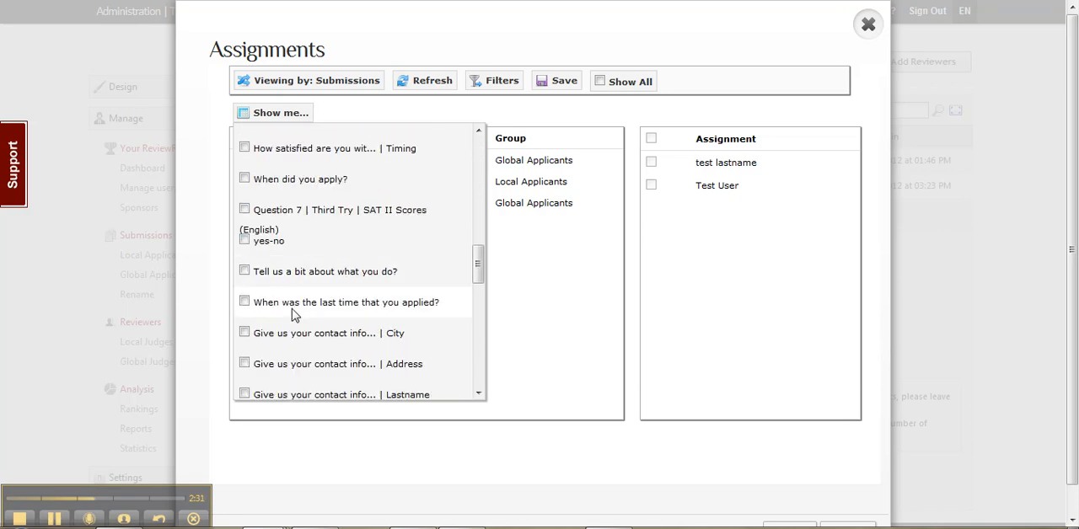
{"action": "left_click", "coordinate": [243, 333]}
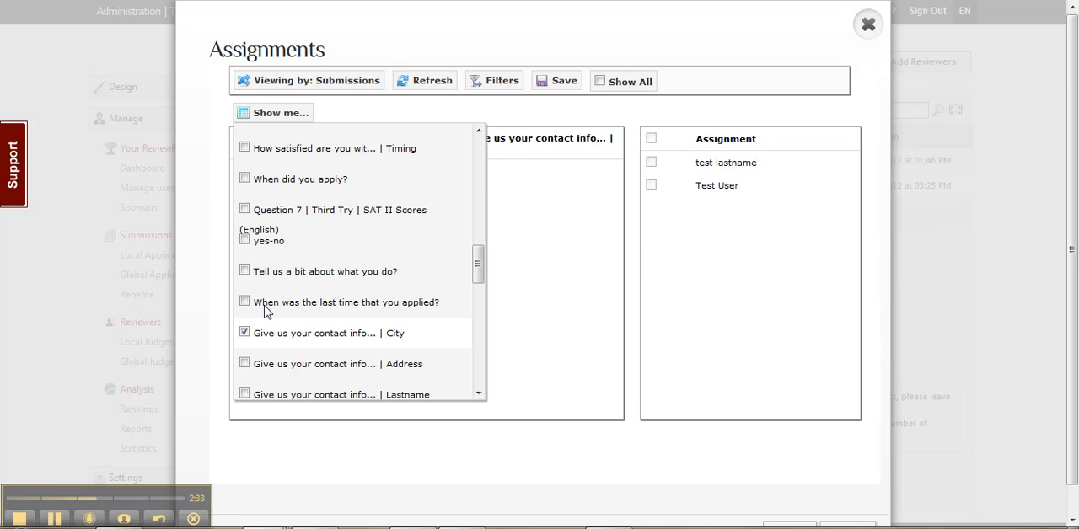
{"action": "left_click", "coordinate": [291, 118]}
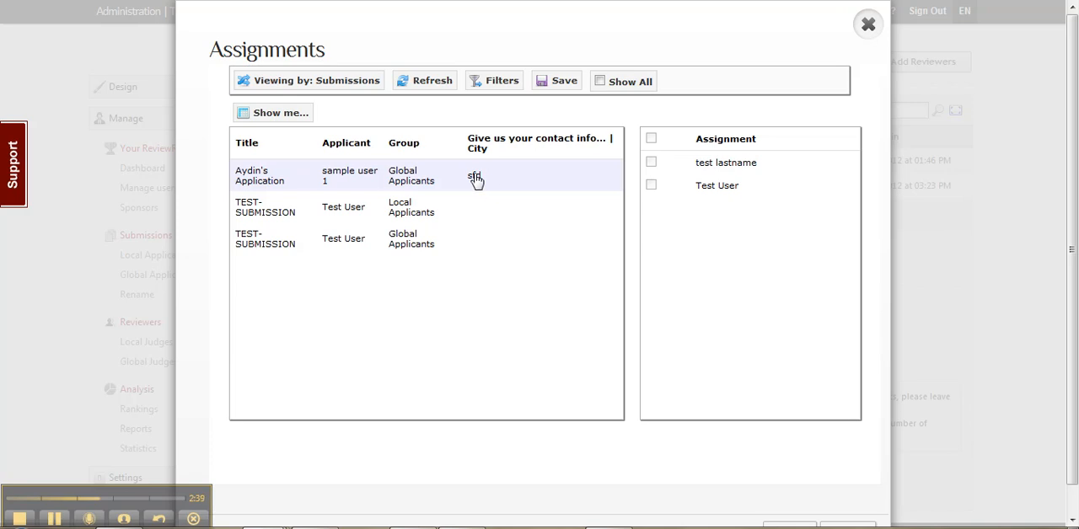
- Remove the Group and contact info City columns from the submissions list
{"action": "scroll", "coordinate": [464, 169], "scroll_direction": "down", "scroll_amount": 1}
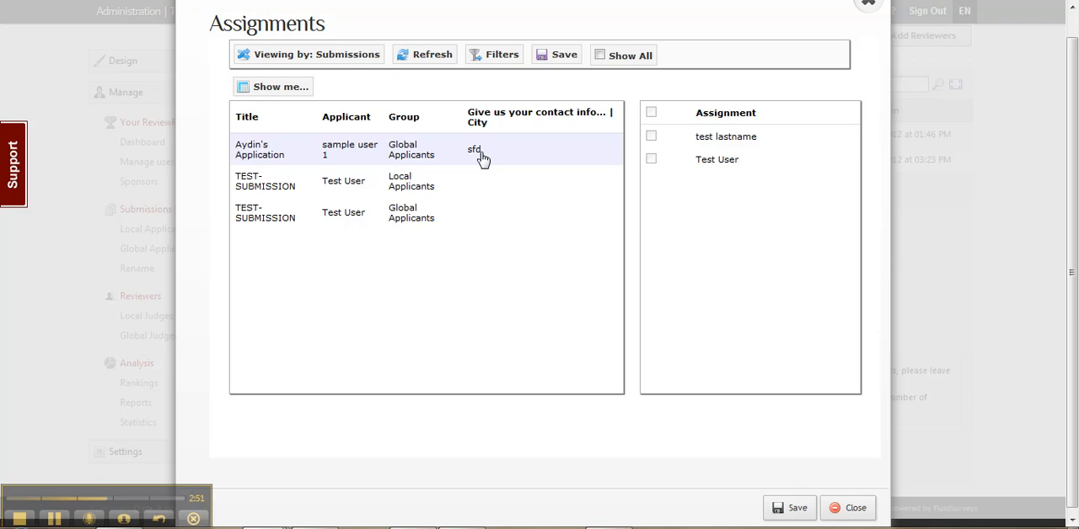
{"action": "left_click", "coordinate": [281, 89]}
{"action": "left_click", "coordinate": [245, 236]}
{"action": "scroll", "coordinate": [271, 287], "scroll_direction": "down", "scroll_amount": 1}
{"action": "scroll", "coordinate": [274, 291], "scroll_direction": "down", "scroll_amount": 5}
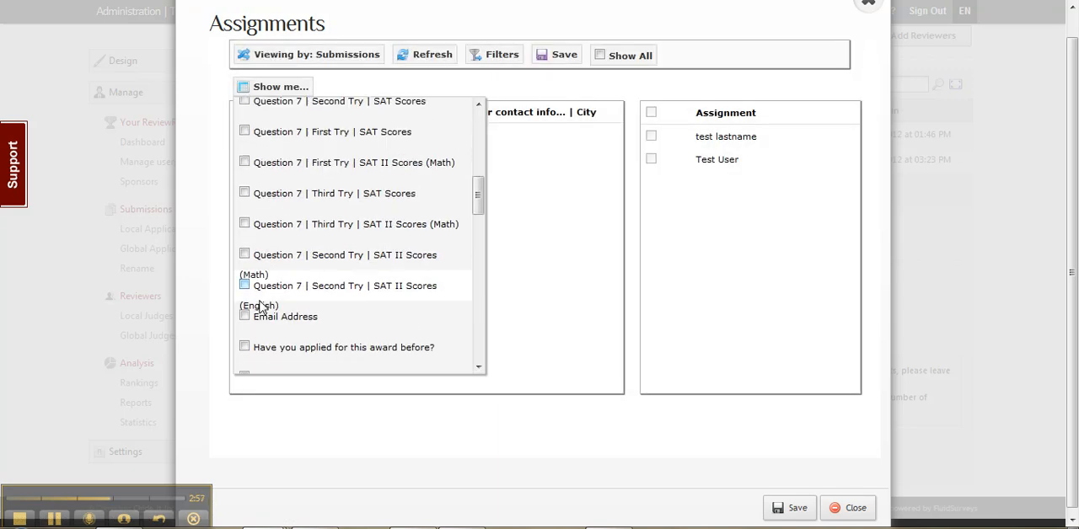
{"action": "scroll", "coordinate": [259, 311], "scroll_direction": "down", "scroll_amount": 2}
{"action": "scroll", "coordinate": [258, 311], "scroll_direction": "down", "scroll_amount": 3}
{"action": "left_click", "coordinate": [246, 307]}
{"action": "left_click", "coordinate": [248, 90]}
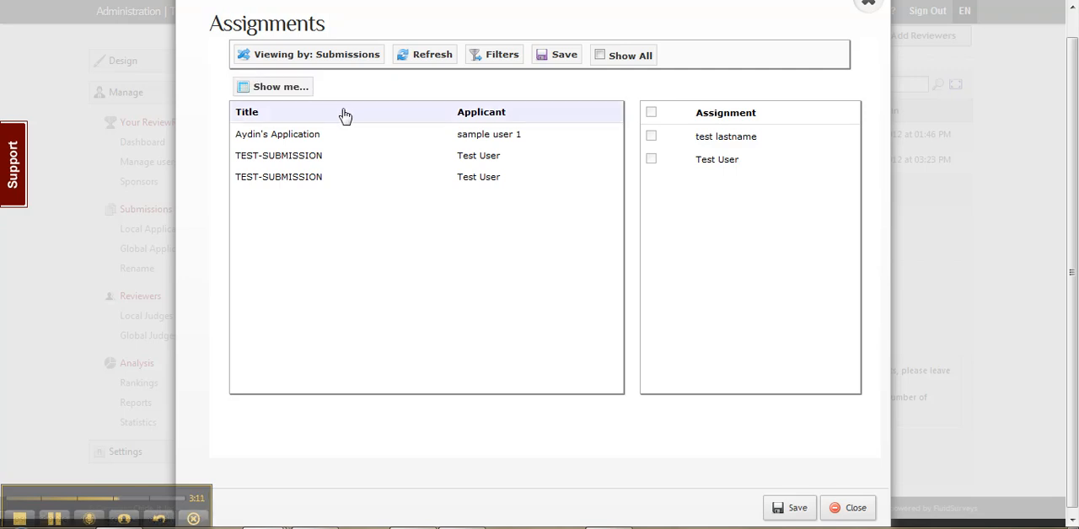
- Look over the columns available in the Reviewers view and close the Assignments dialog
{"action": "left_click", "coordinate": [311, 55]}
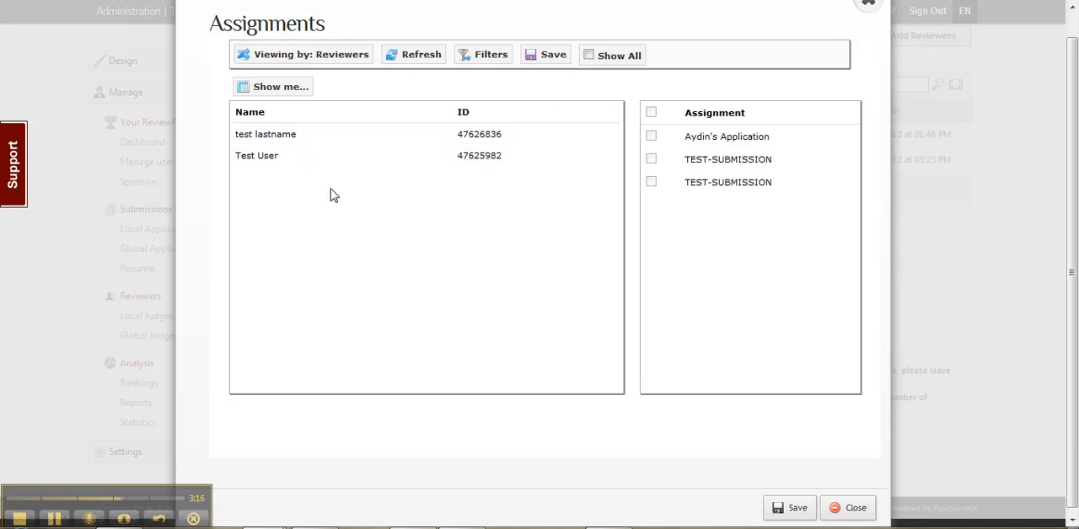
{"action": "left_click", "coordinate": [286, 89]}
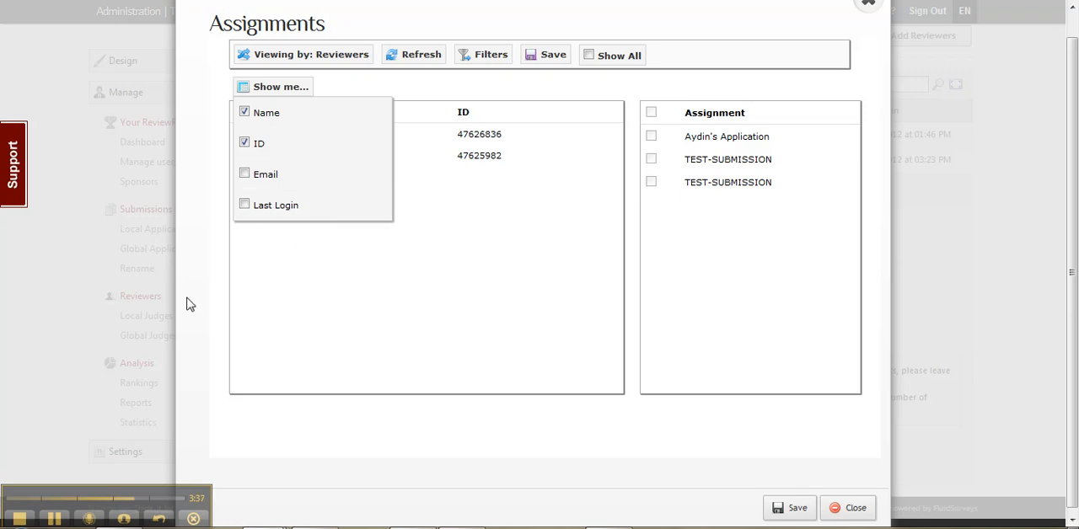
{"action": "left_click", "coordinate": [266, 87]}
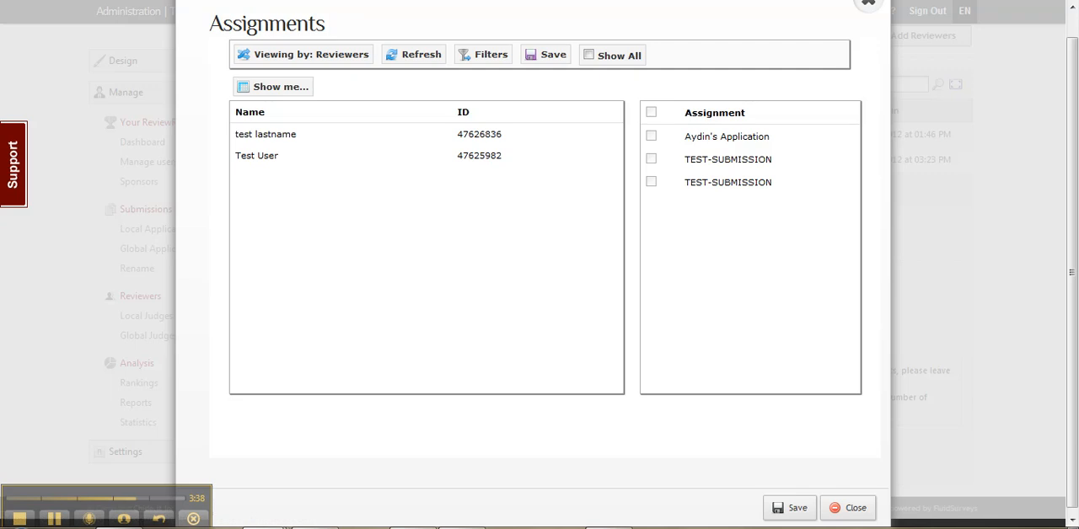
{"action": "left_click", "coordinate": [851, 508]}
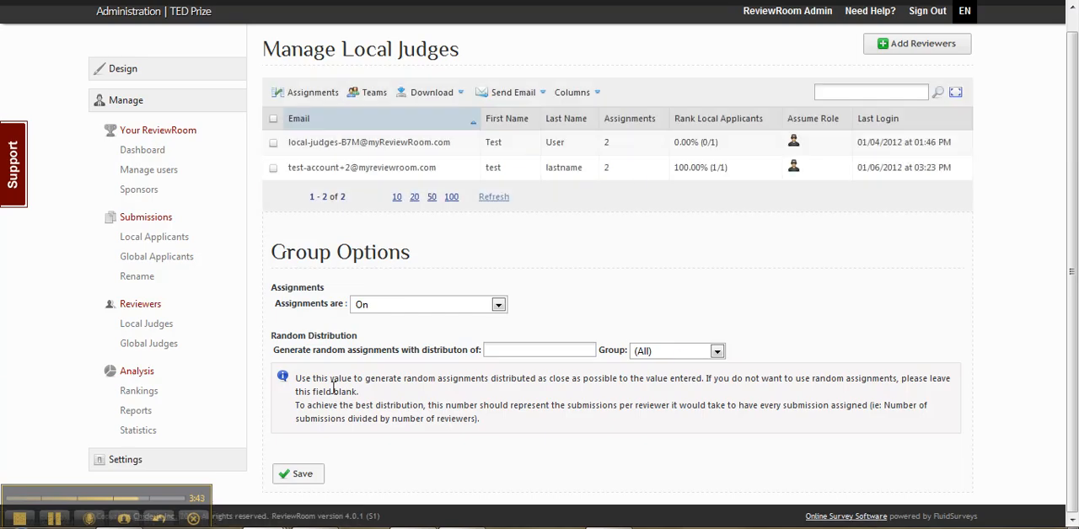
- Create a new custom field named Country for the local judges and save it
{"action": "left_click", "coordinate": [573, 94]}
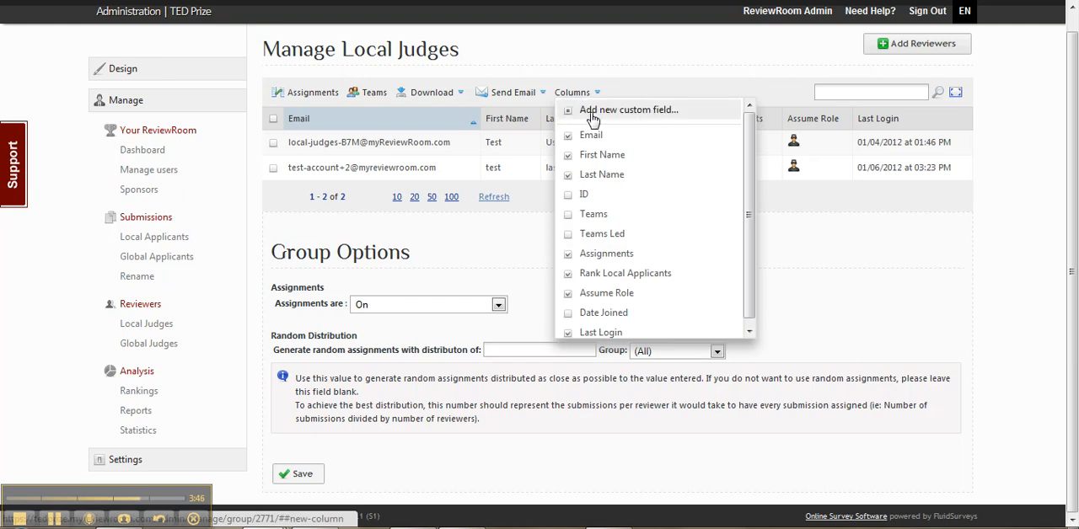
{"action": "left_click", "coordinate": [592, 118]}
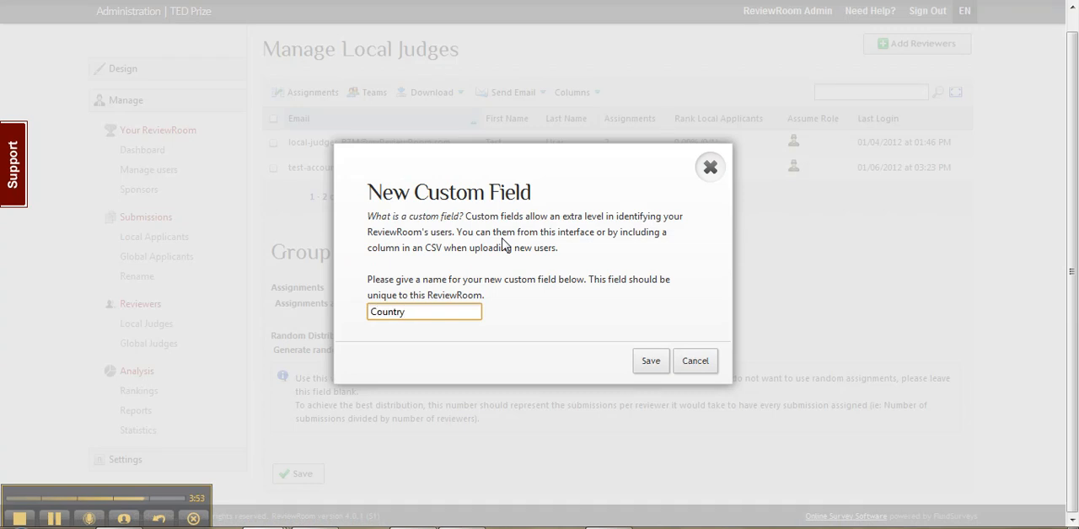
{"action": "left_click", "coordinate": [648, 361]}
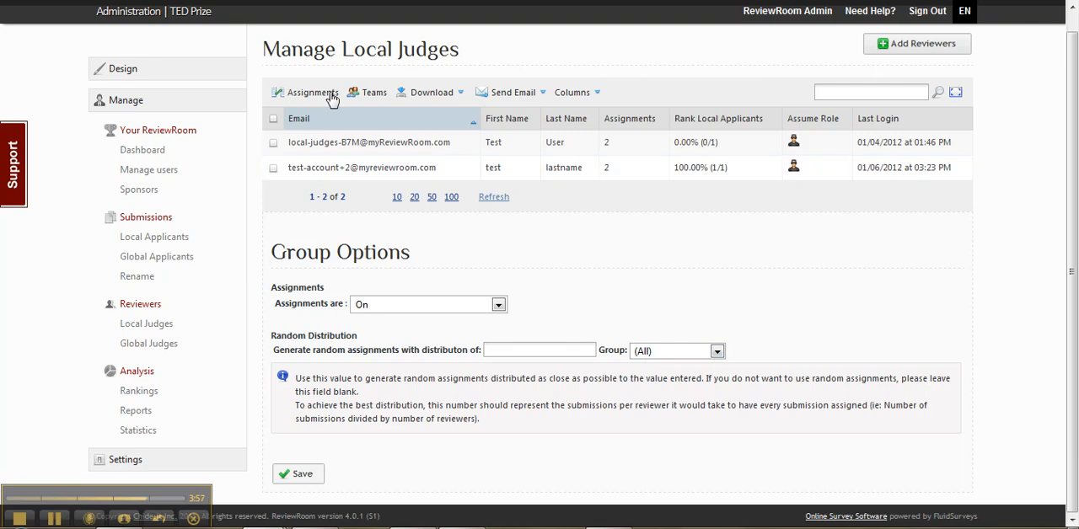
- Reload the Manage Local Judges page and show the Country column in the judges table
{"action": "left_click", "coordinate": [57, 0]}
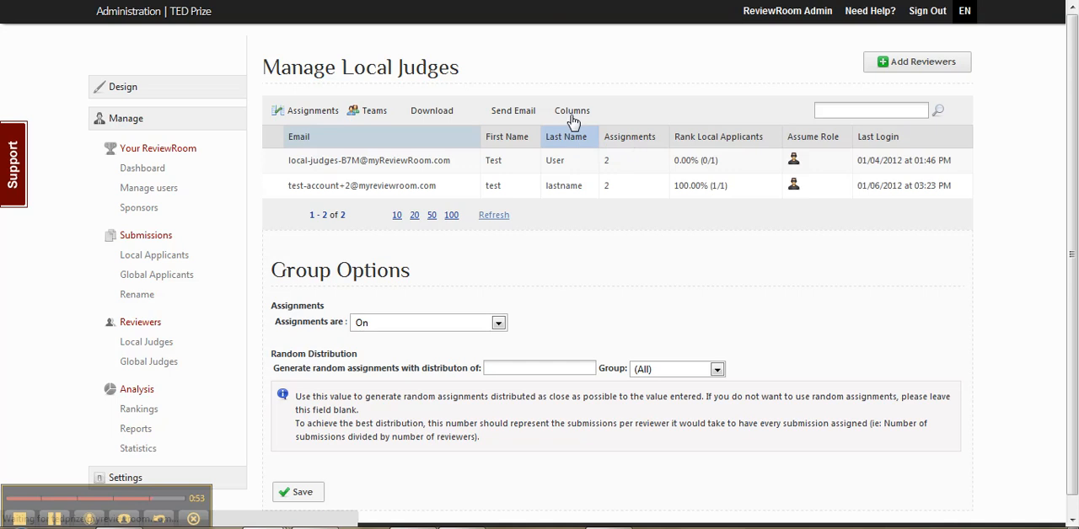
{"action": "left_click", "coordinate": [572, 115]}
{"action": "scroll", "coordinate": [627, 174], "scroll_direction": "down", "scroll_amount": 1}
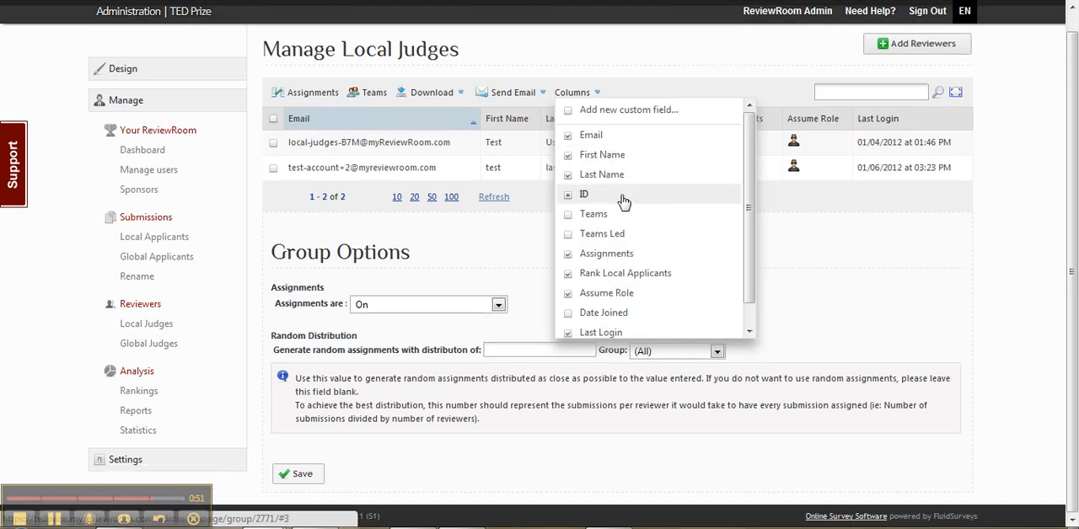
{"action": "scroll", "coordinate": [632, 251], "scroll_direction": "down", "scroll_amount": 1}
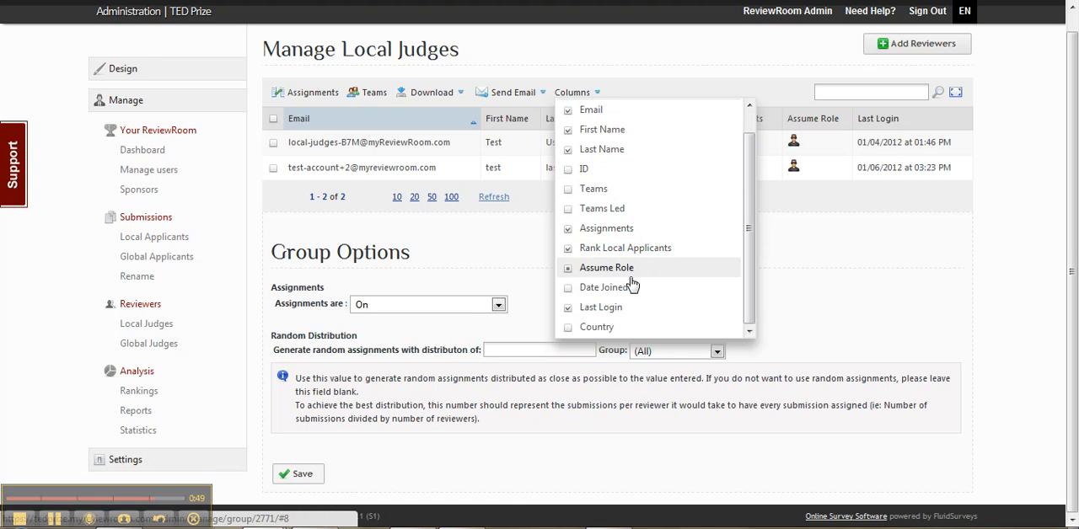
{"action": "left_click", "coordinate": [595, 328]}
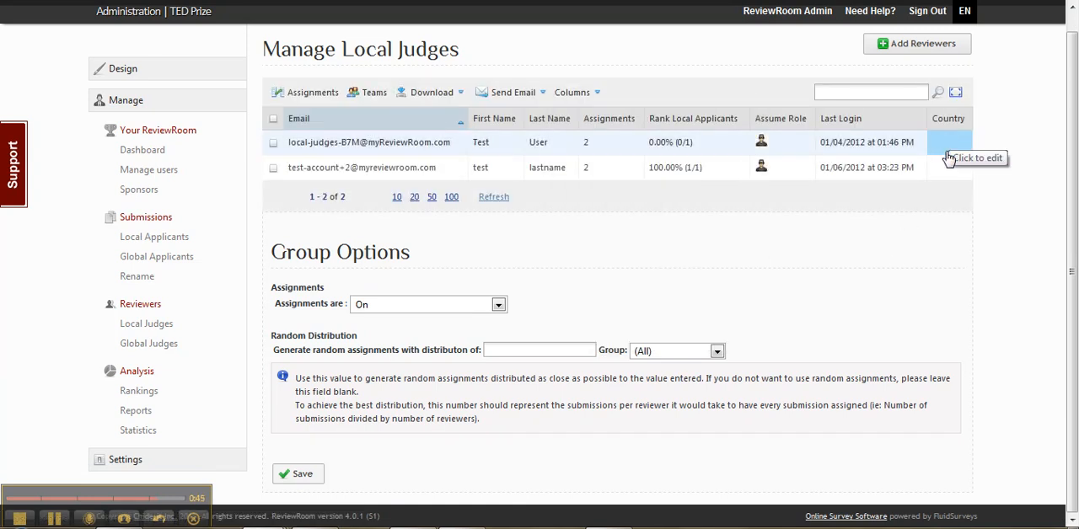
- Hide the Last Login column from the judges table and fill in Country with USA for the first judge and CANADA for the second
{"action": "left_click", "coordinate": [573, 93]}
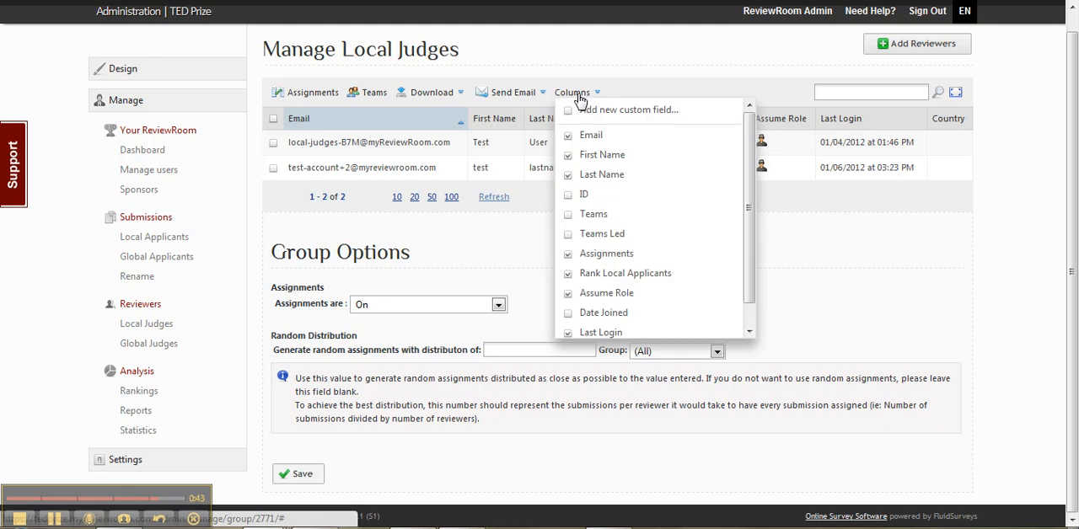
{"action": "left_click", "coordinate": [606, 331]}
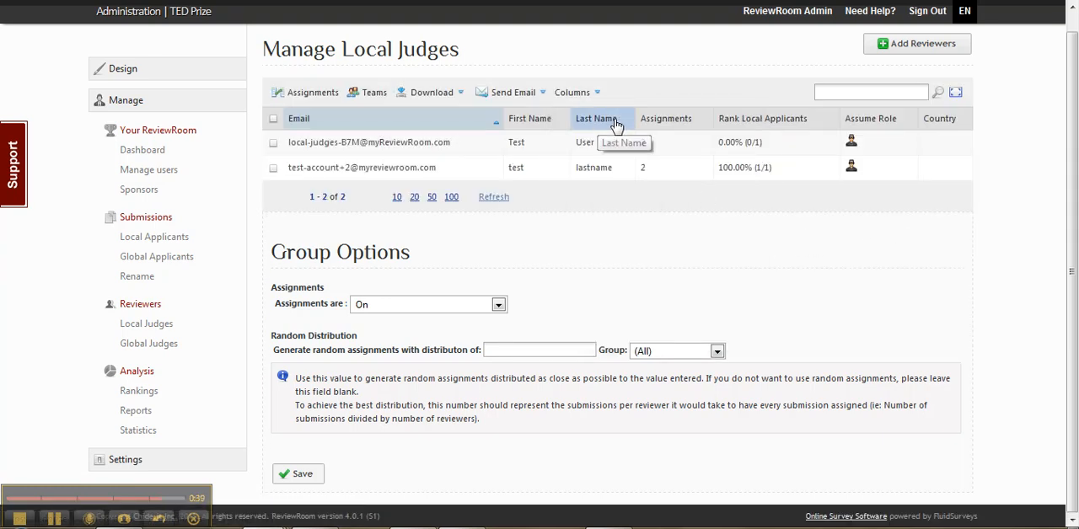
{"action": "left_click", "coordinate": [937, 146]}
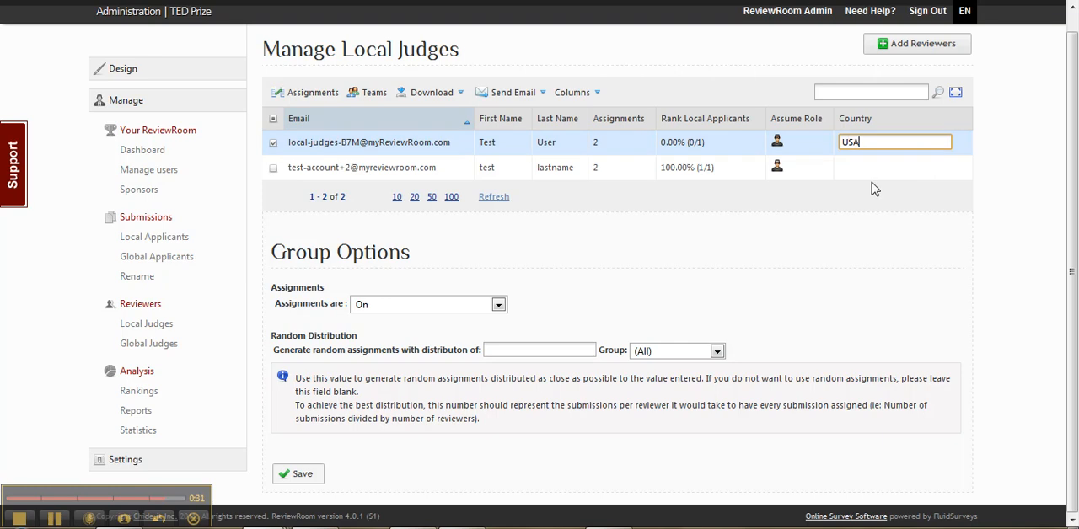
{"action": "key", "text": "Return"}
{"action": "left_click", "coordinate": [946, 178]}
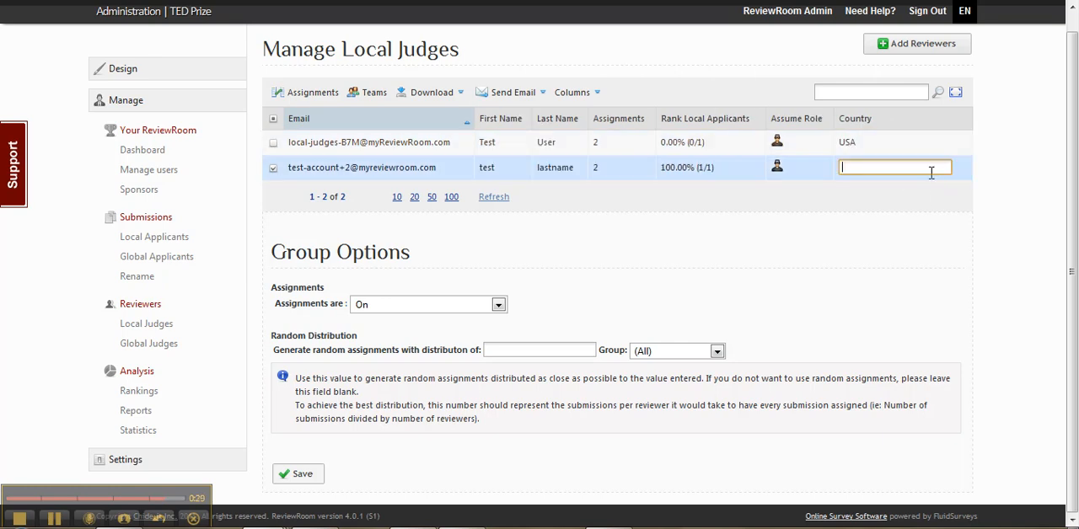
{"action": "type", "text": "c"}
{"action": "key", "text": "Return"}
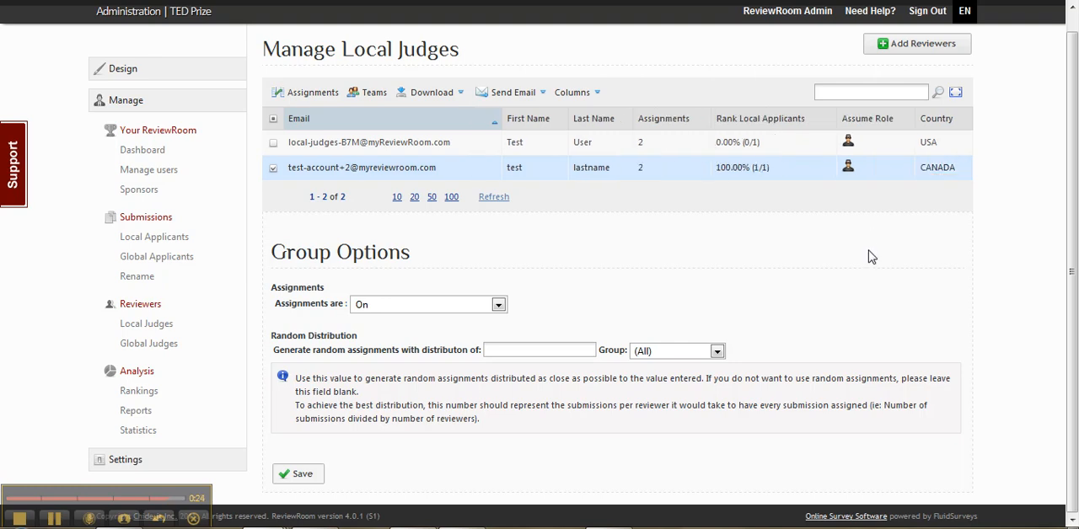
- Open the assignments for the local judges, view them by reviewers, and add the Country column to the reviewer list
{"action": "left_click", "coordinate": [287, 91]}
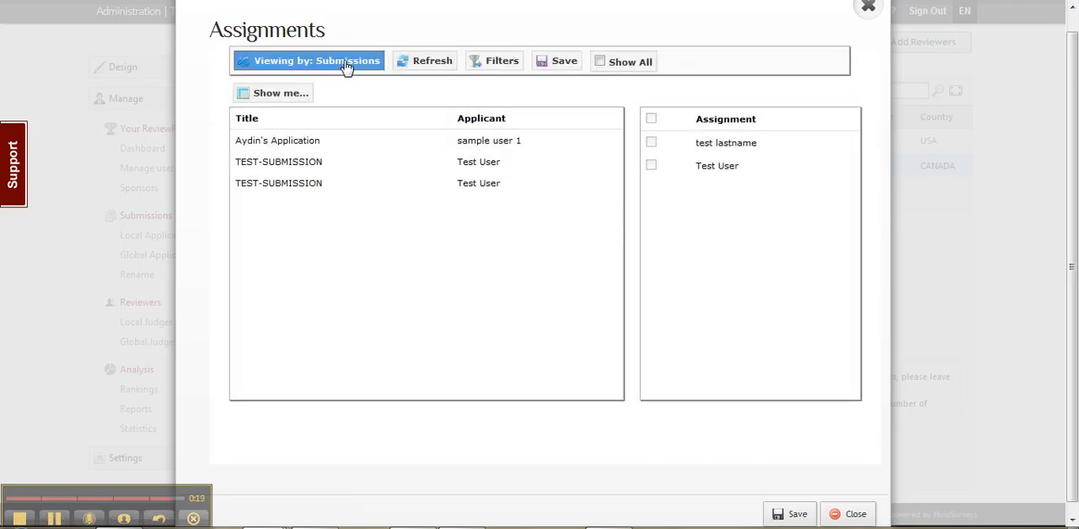
{"action": "left_click", "coordinate": [342, 69]}
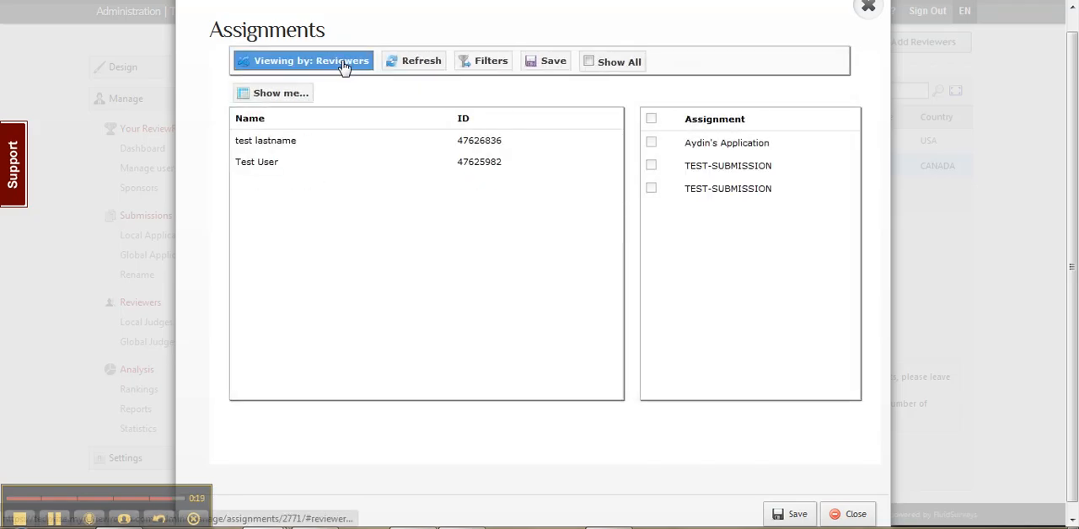
{"action": "left_click", "coordinate": [304, 91]}
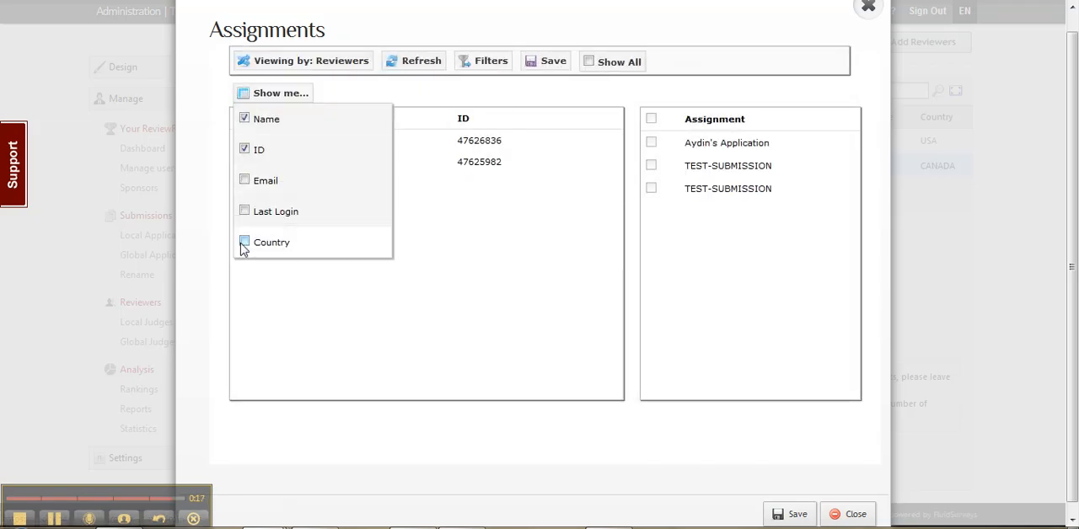
{"action": "left_click", "coordinate": [244, 243]}
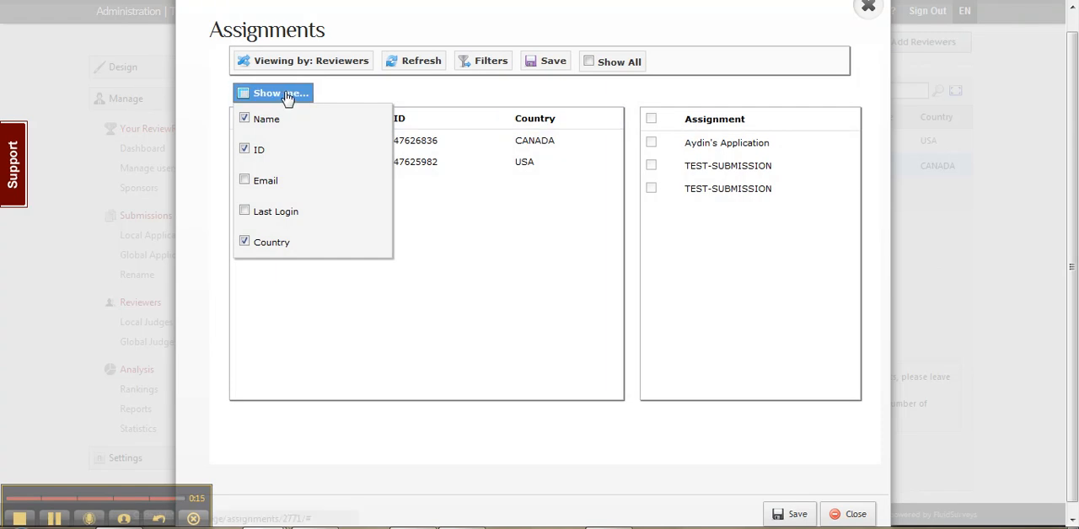
{"action": "left_click", "coordinate": [287, 95]}
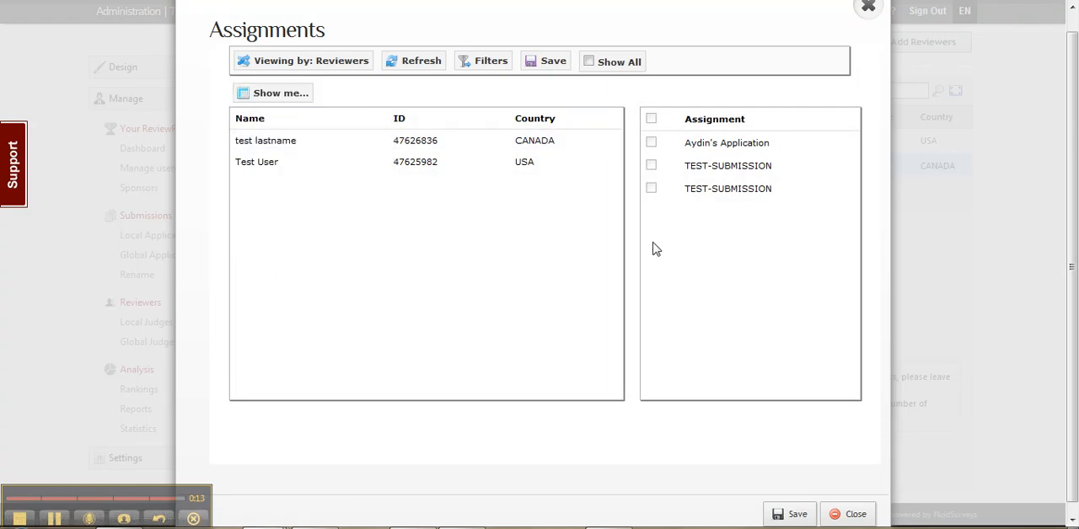